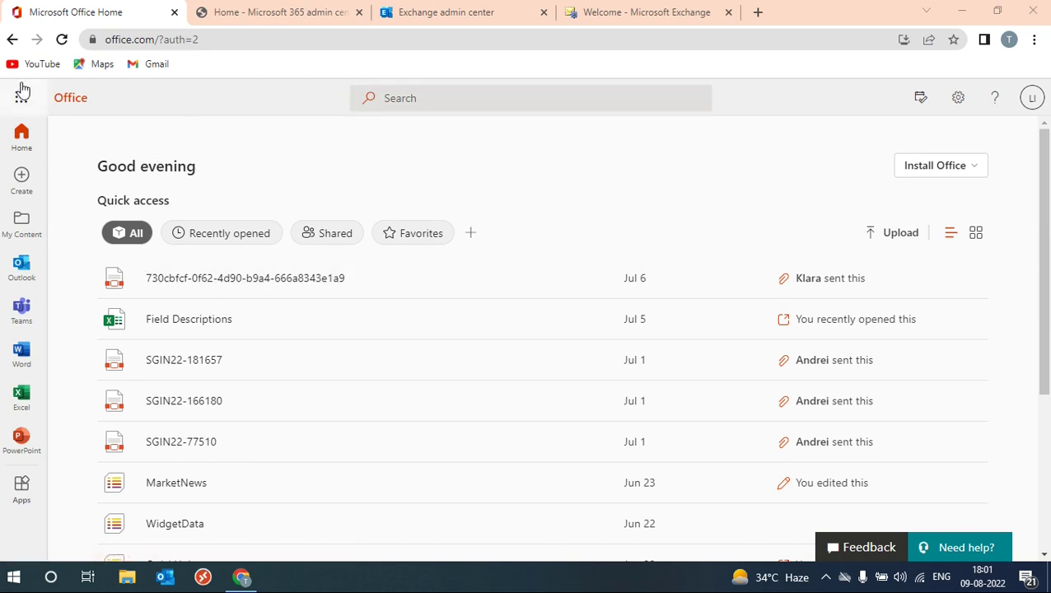
Switch to the classic Exchange admin center and open the retention tags under compliance management.
{"action": "left_click", "coordinate": [271, 15]}
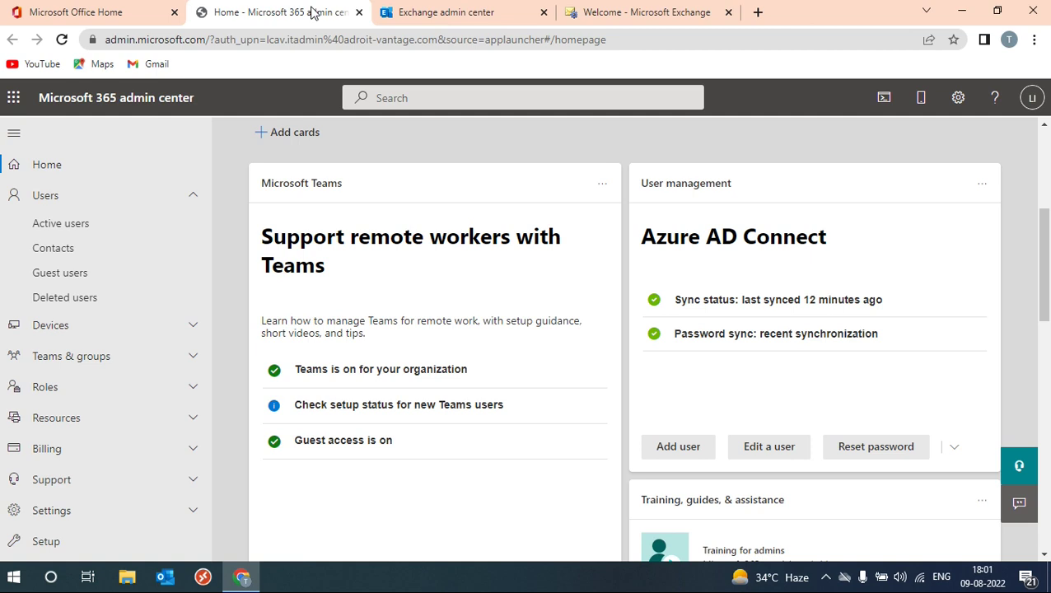
{"action": "left_click", "coordinate": [454, 17]}
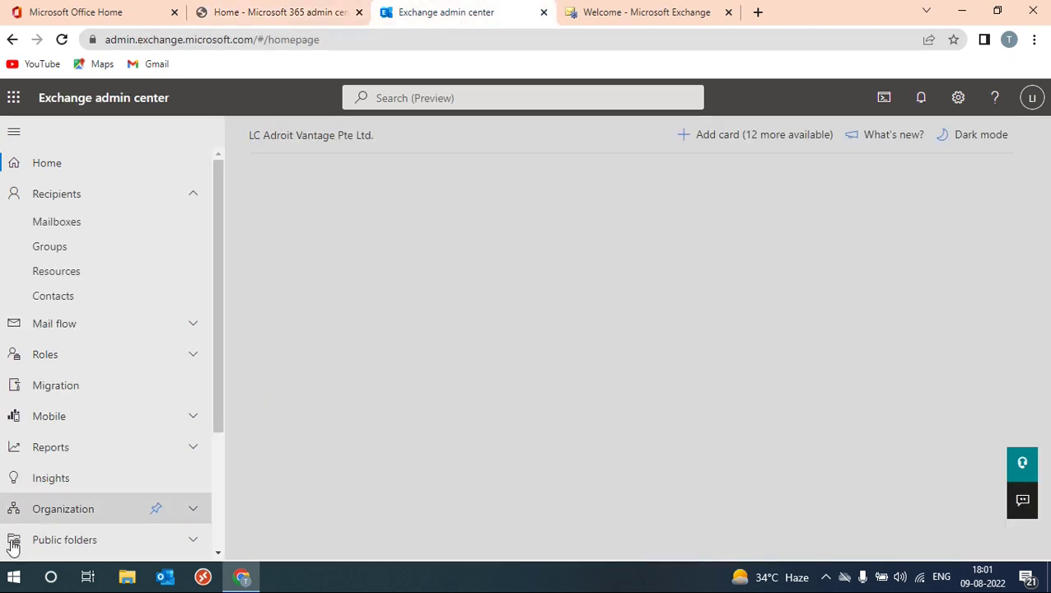
{"action": "scroll", "coordinate": [94, 462], "scroll_direction": "down", "scroll_amount": 2}
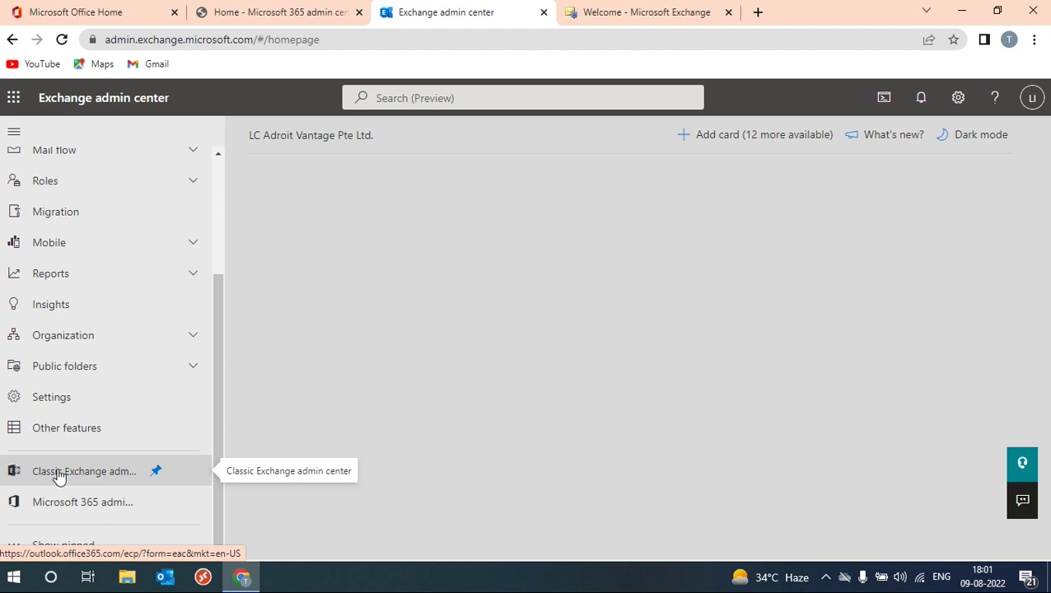
{"action": "left_click", "coordinate": [672, 15]}
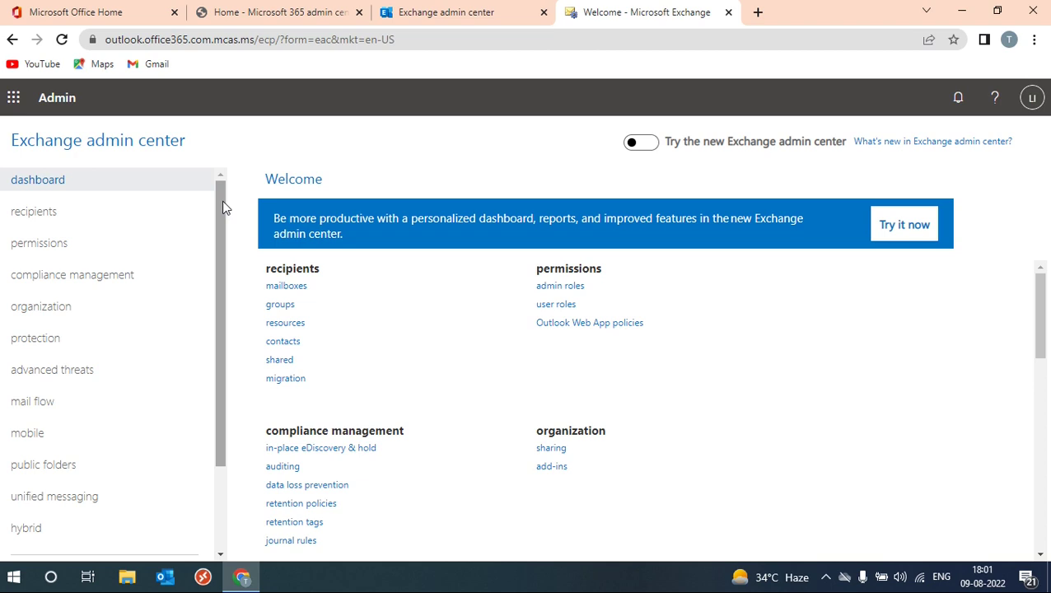
{"action": "left_click", "coordinate": [90, 283]}
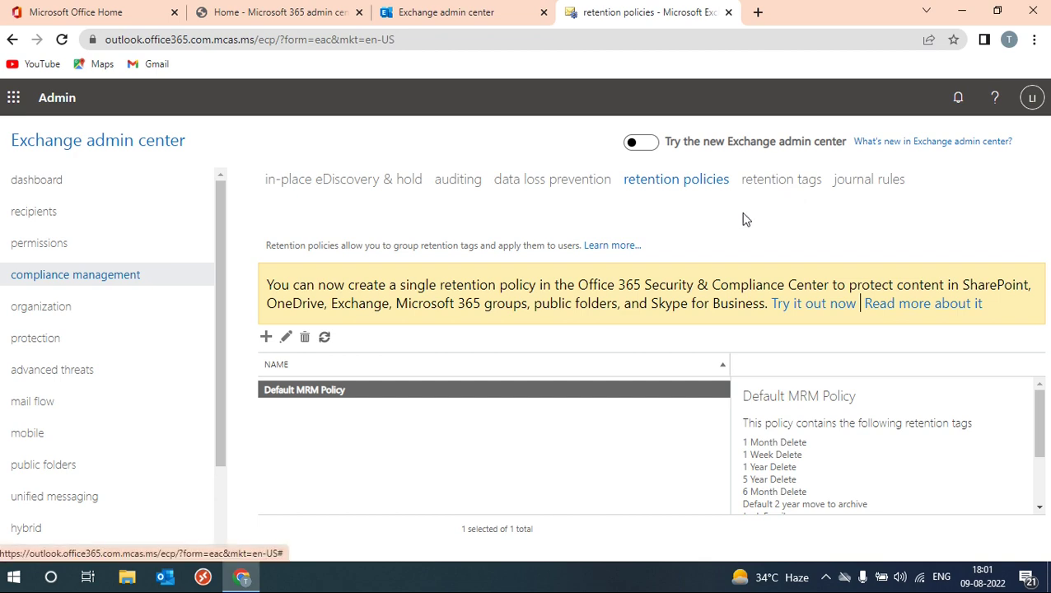
{"action": "left_click", "coordinate": [778, 188]}
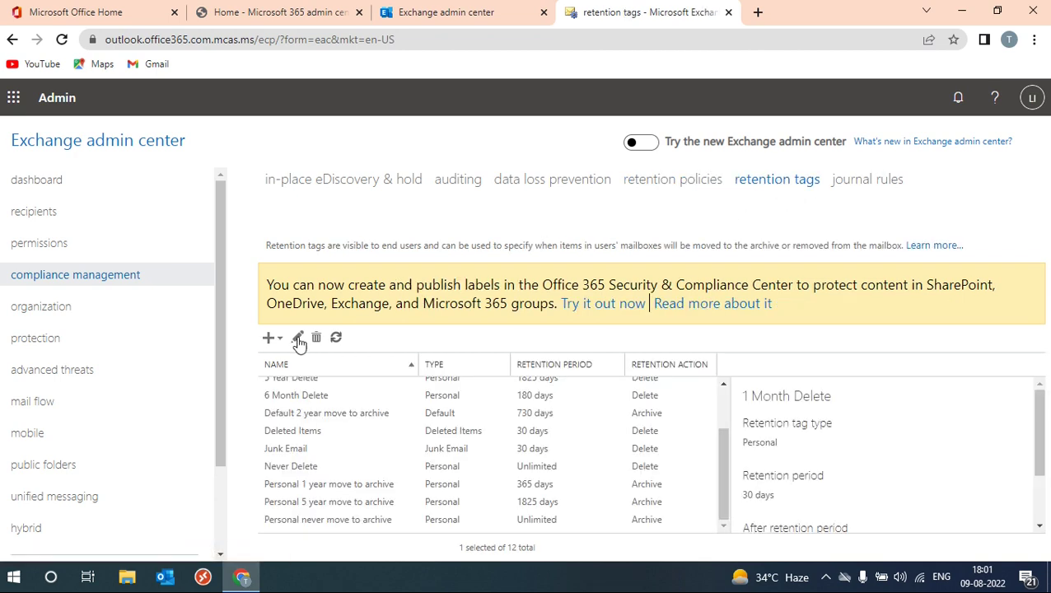
Start a new retention tag applied automatically to the entire mailbox (default) and name it One Year Archive Policy.
{"action": "left_click", "coordinate": [270, 339]}
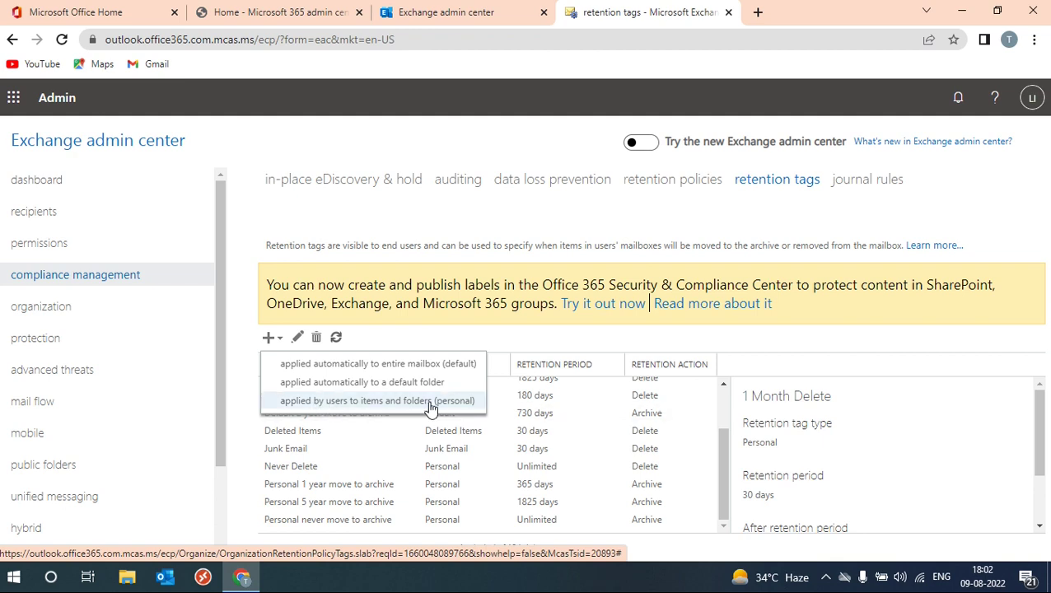
{"action": "left_click", "coordinate": [389, 367]}
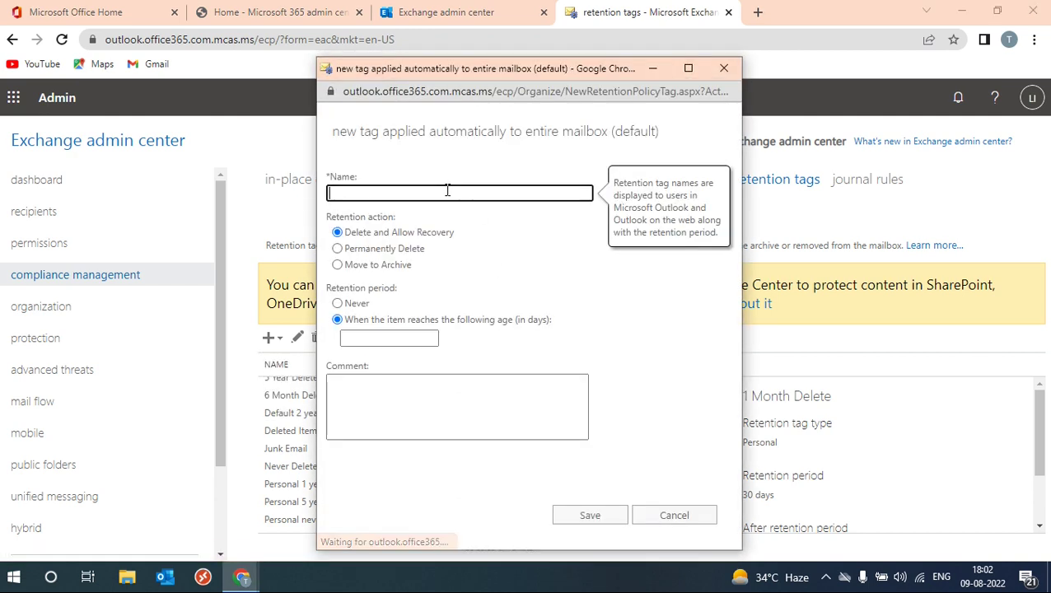
{"action": "type", "text": "One "}
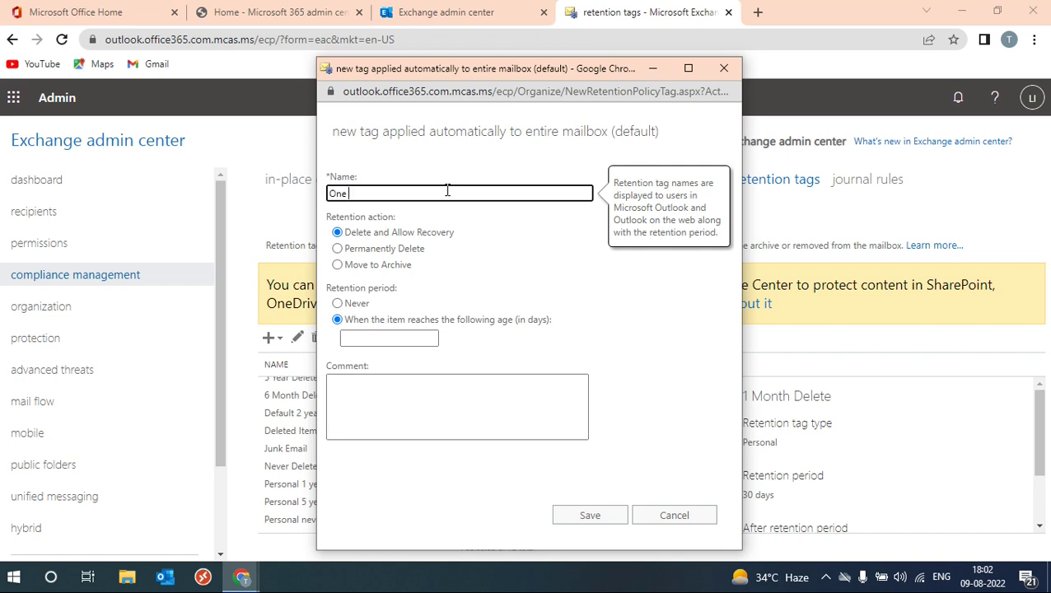
{"action": "type", "text": "Year Archive Policy"}
Set the tag's retention action to Move to Archive when items reach an age of 365 days.
{"action": "left_click", "coordinate": [504, 250]}
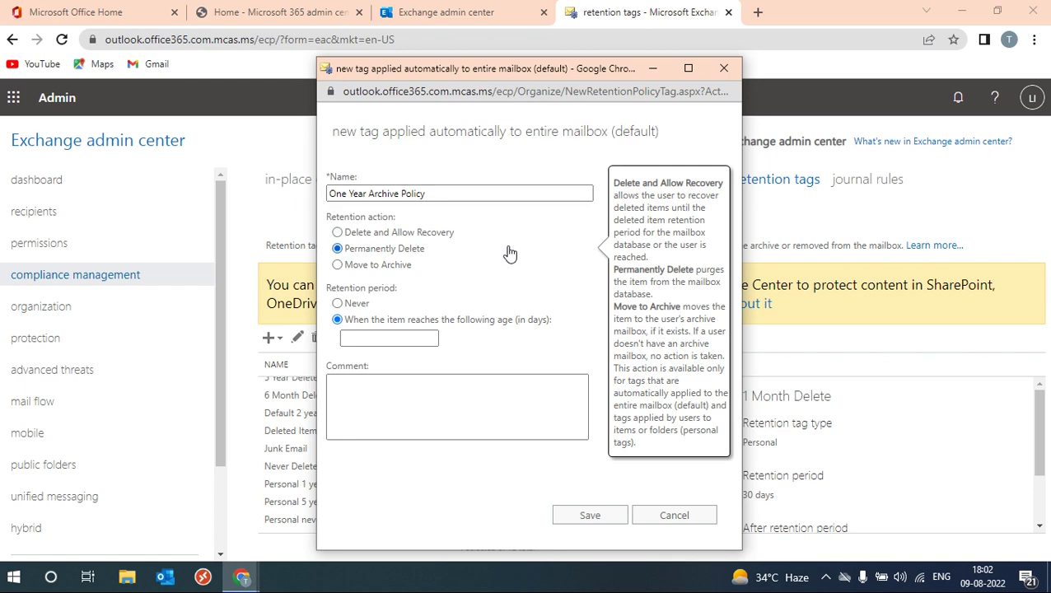
{"action": "left_click", "coordinate": [404, 265]}
{"action": "left_click", "coordinate": [404, 338]}
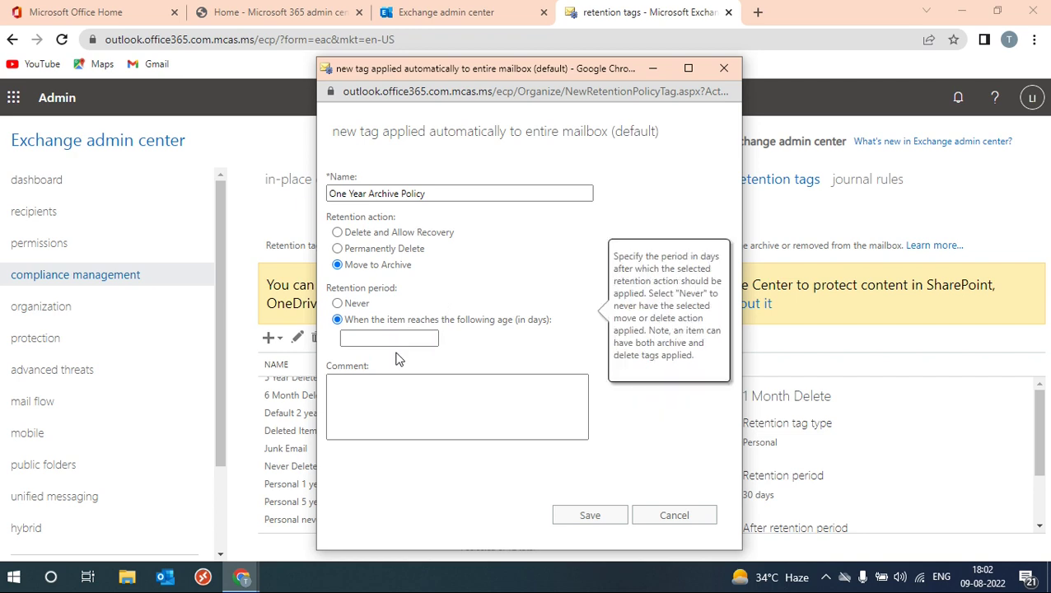
{"action": "left_click", "coordinate": [371, 265]}
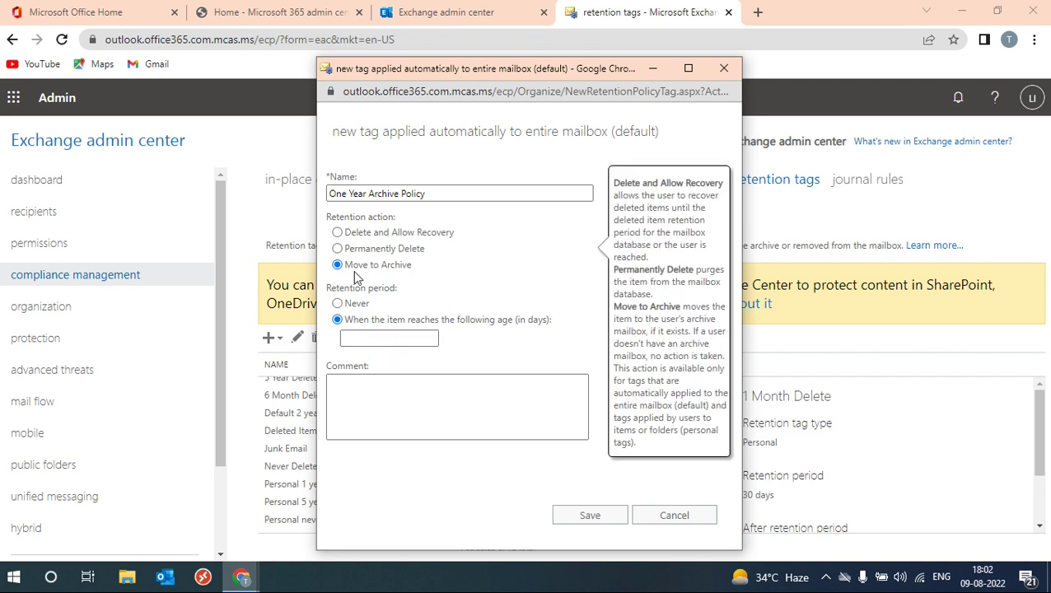
{"action": "left_click", "coordinate": [397, 339]}
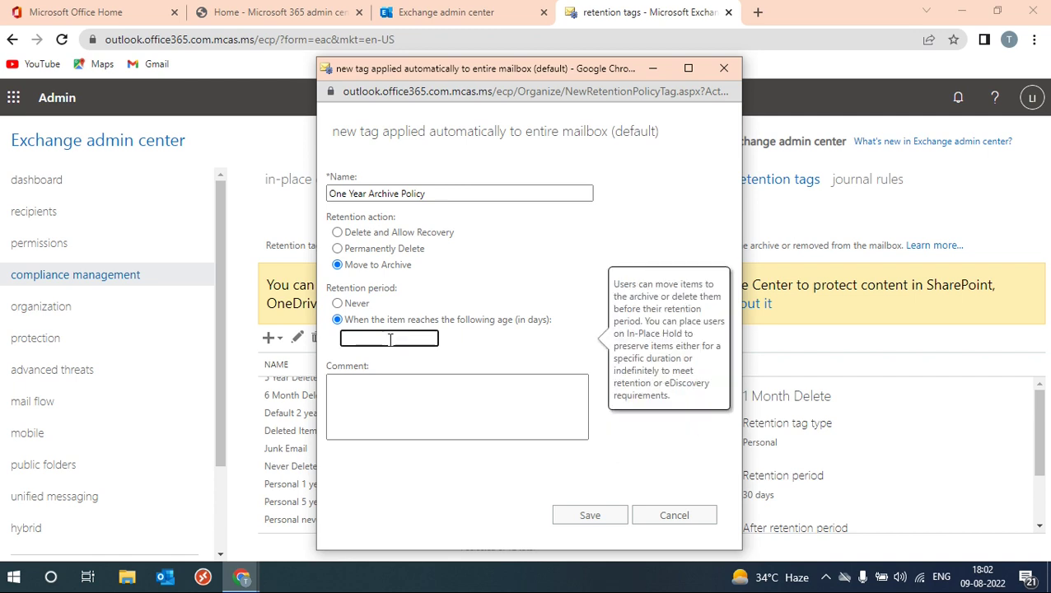
{"action": "type", "text": "365"}
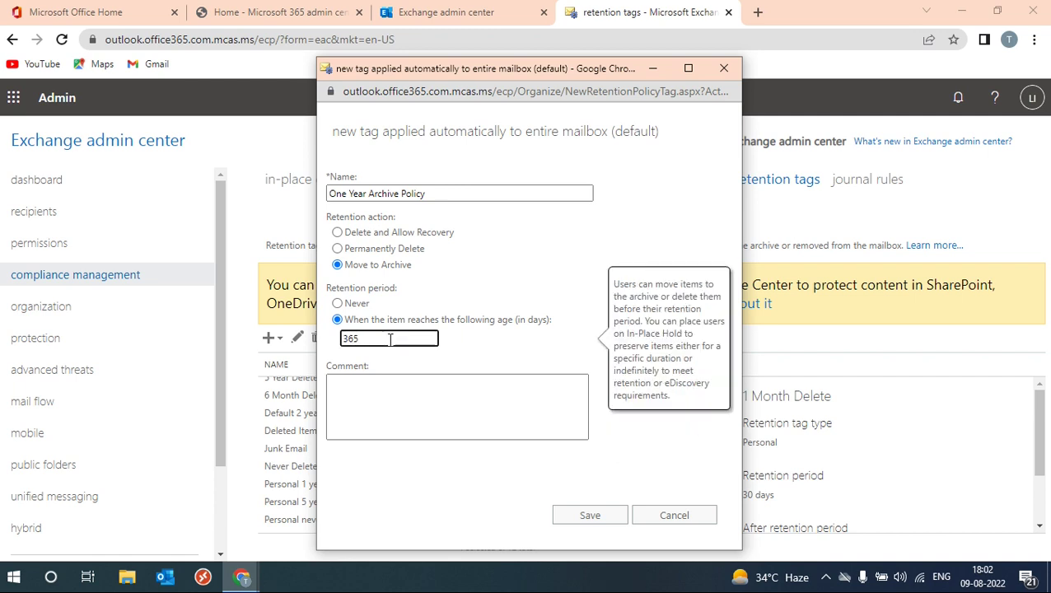
Save the new retention tag without a comment and select One Year Archive Policy in the tag list.
{"action": "left_click", "coordinate": [395, 396]}
{"action": "mouse_move", "coordinate": [428, 268]}
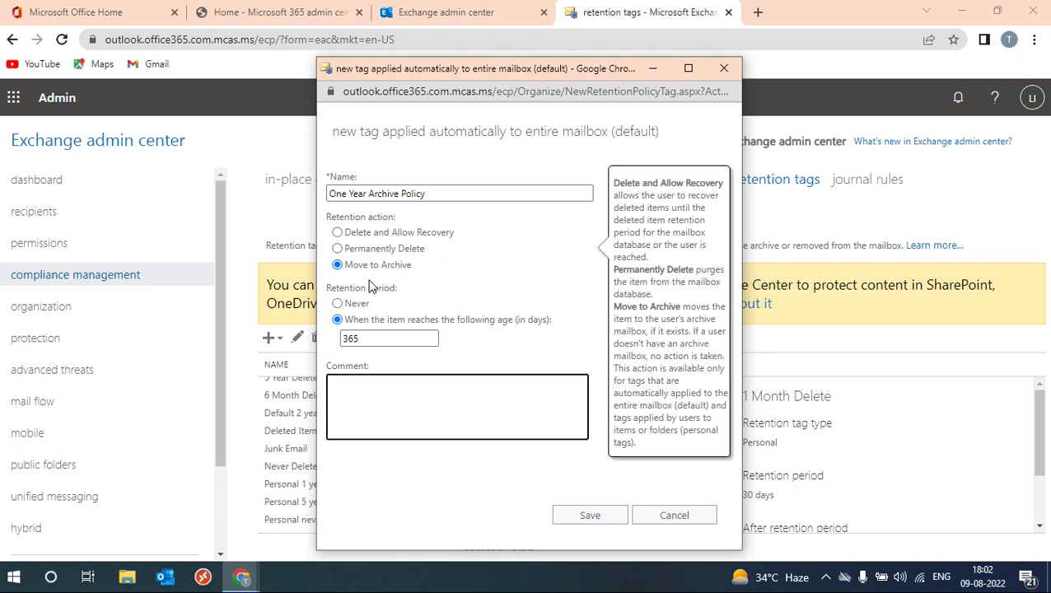
{"action": "left_click", "coordinate": [596, 519]}
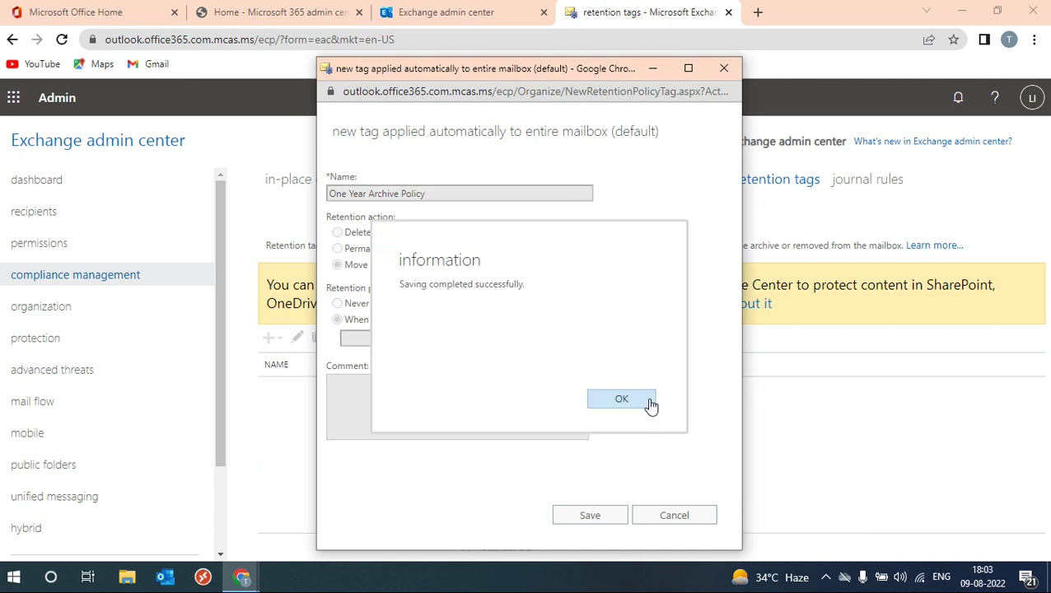
{"action": "left_click", "coordinate": [650, 404]}
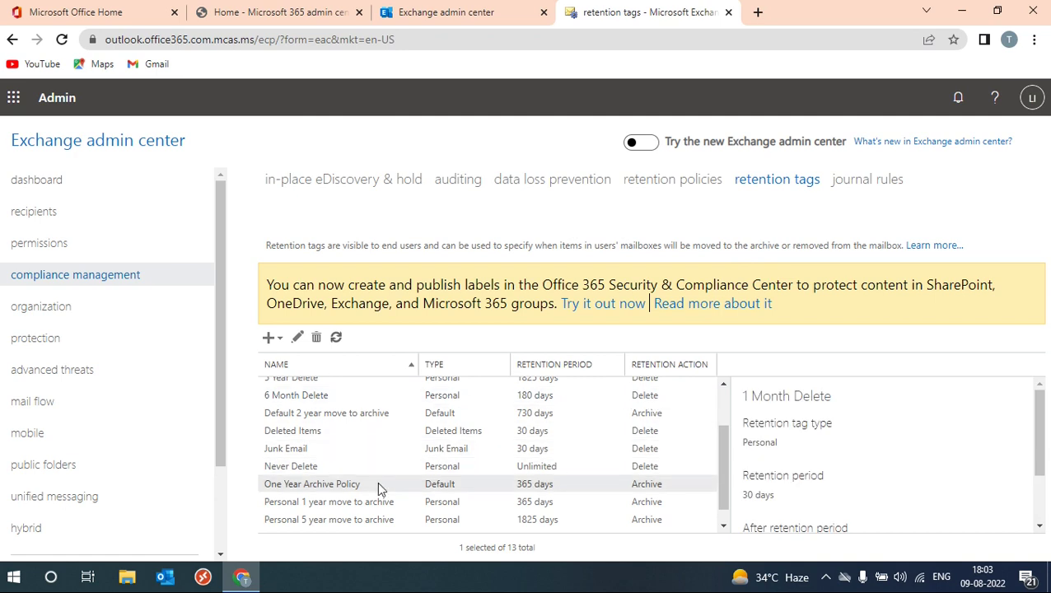
{"action": "scroll", "coordinate": [378, 481], "scroll_direction": "down", "scroll_amount": 2}
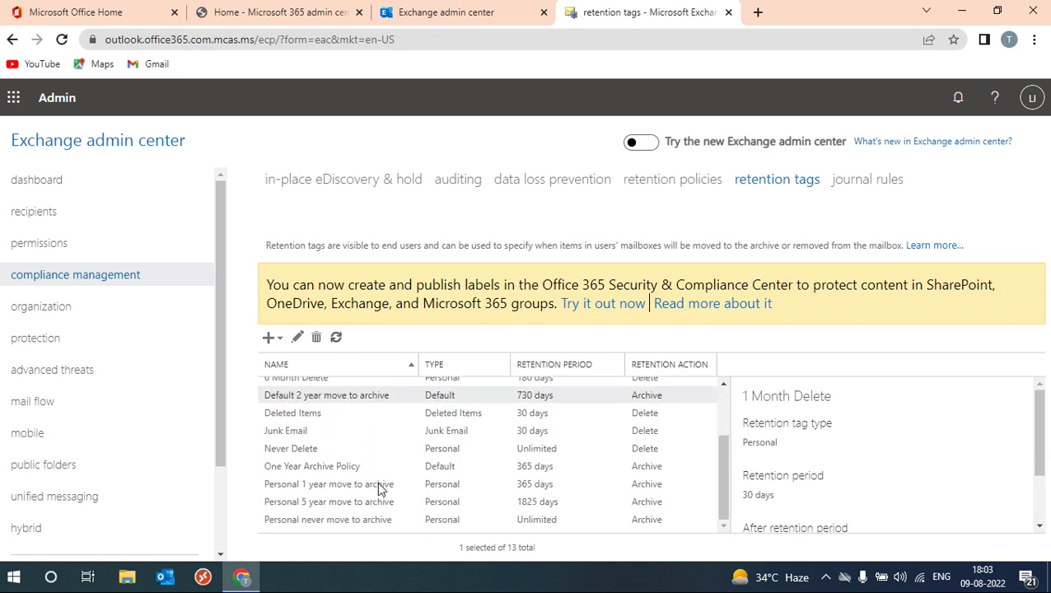
{"action": "left_click", "coordinate": [328, 474]}
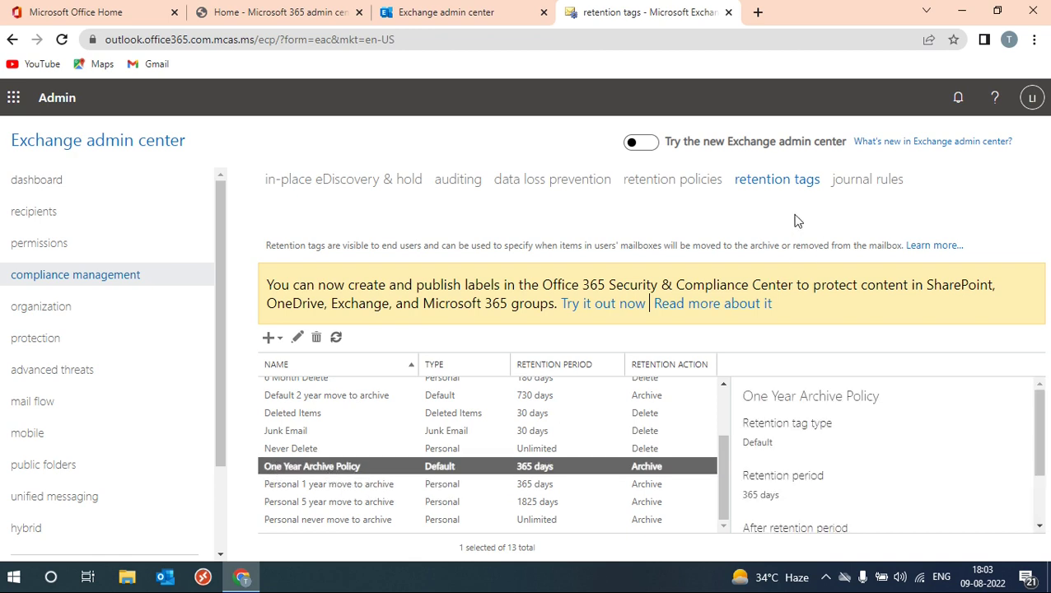
Start a new retention policy and name it One Year Archive Policy.
{"action": "left_click", "coordinate": [672, 181]}
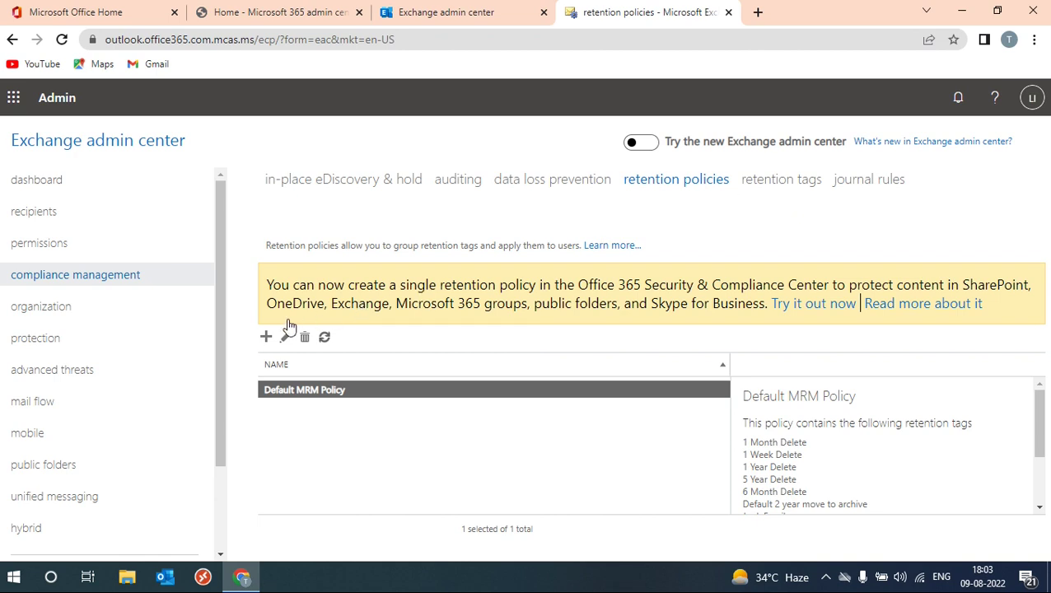
{"action": "left_click", "coordinate": [265, 338]}
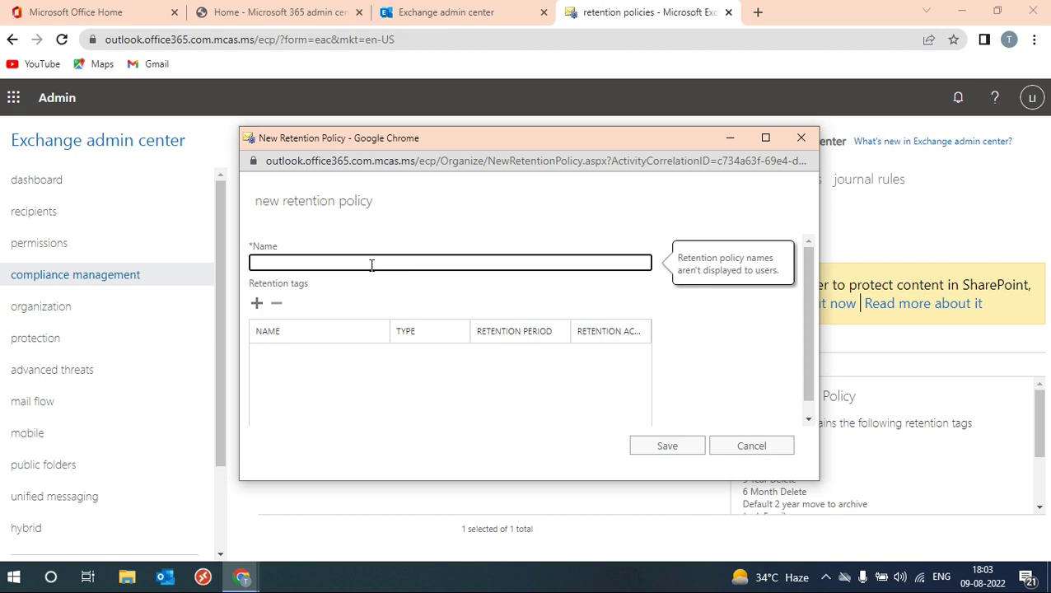
{"action": "type", "text": "One Year Archive Policy"}
Add the One Year Archive Policy retention tag to the new policy and save the policy.
{"action": "left_click", "coordinate": [257, 304]}
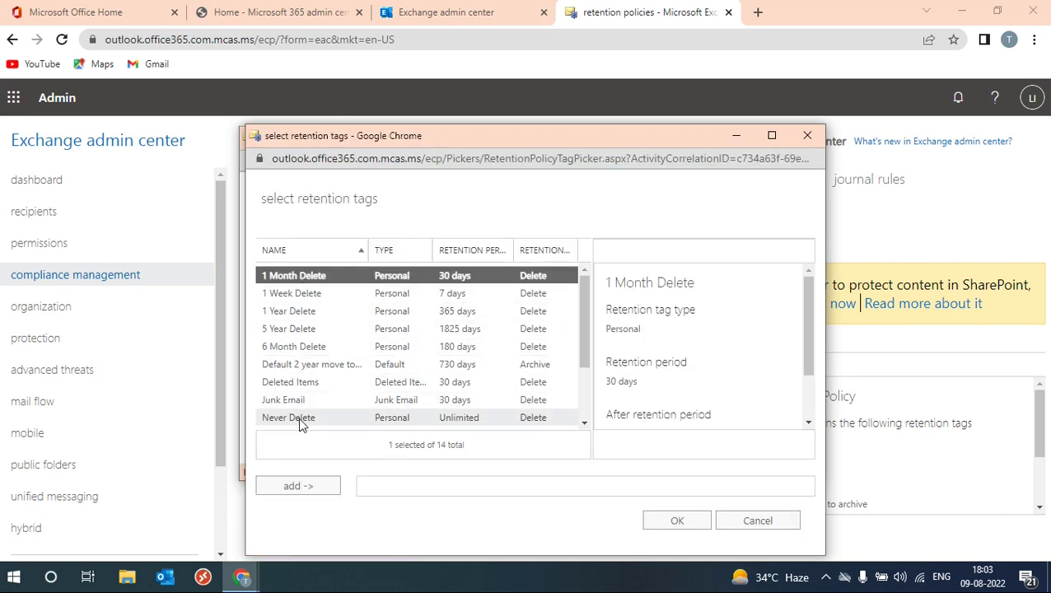
{"action": "scroll", "coordinate": [317, 384], "scroll_direction": "down", "scroll_amount": 3}
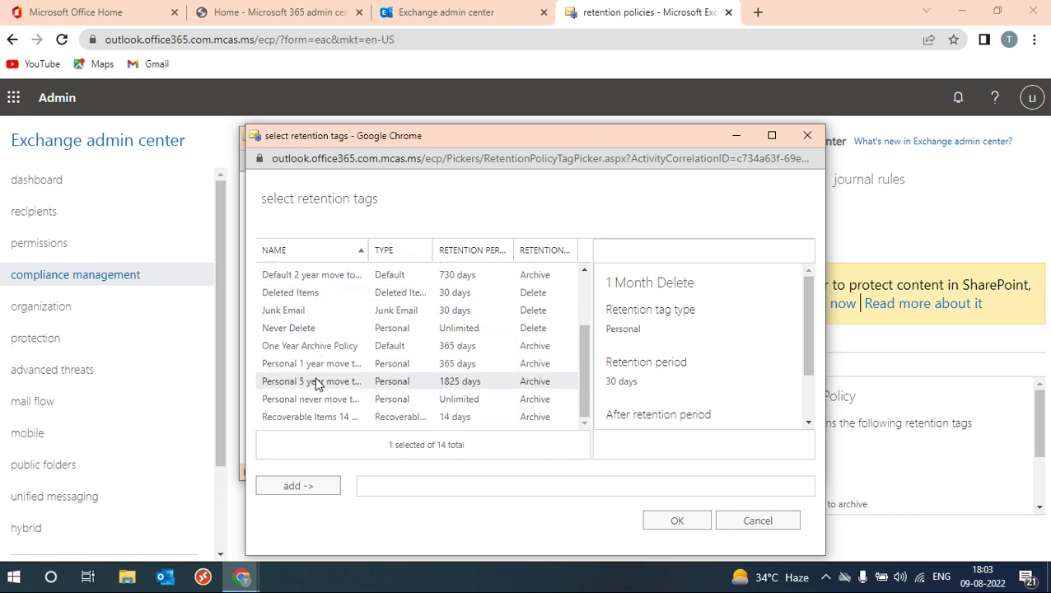
{"action": "left_click", "coordinate": [391, 346]}
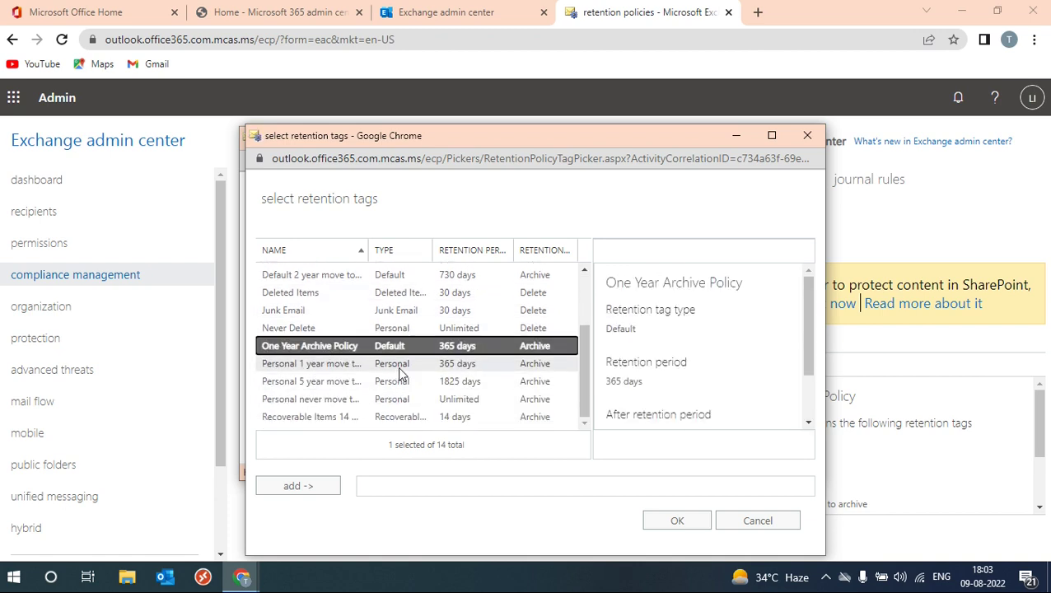
{"action": "double_click", "coordinate": [366, 347]}
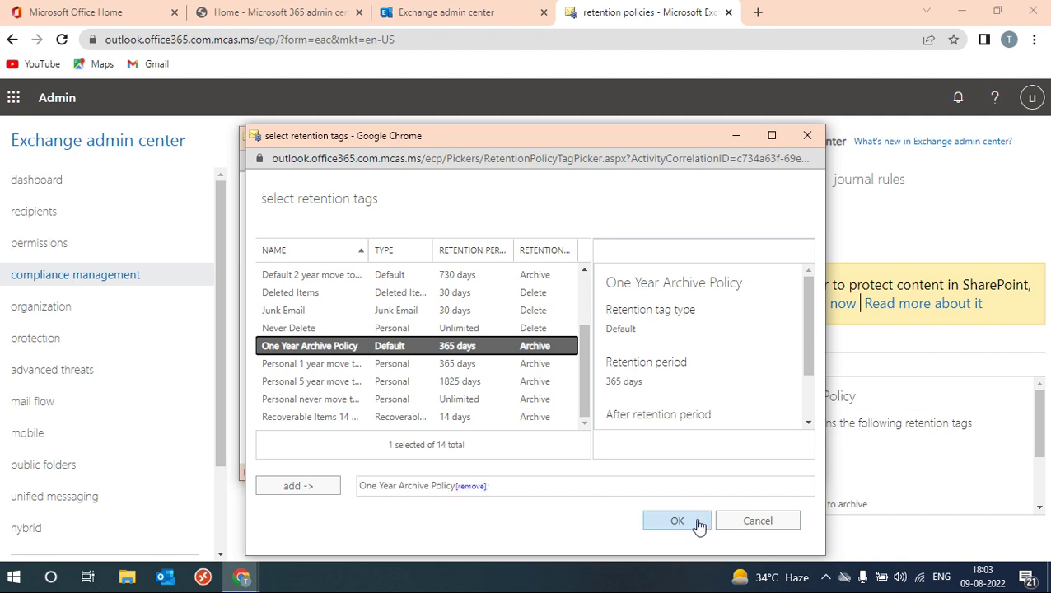
{"action": "left_click", "coordinate": [690, 522]}
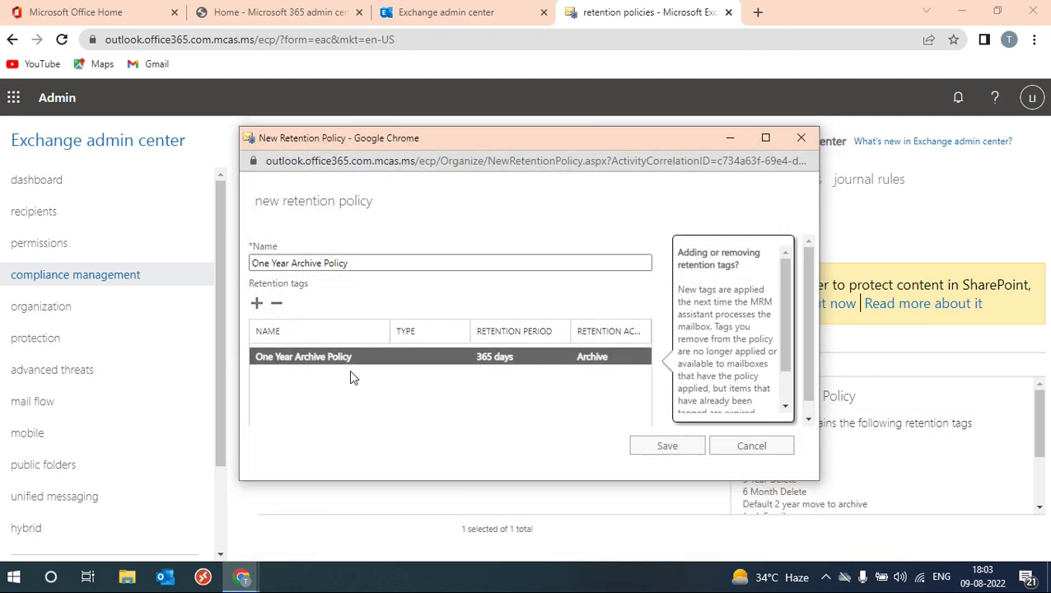
{"action": "left_click", "coordinate": [680, 447]}
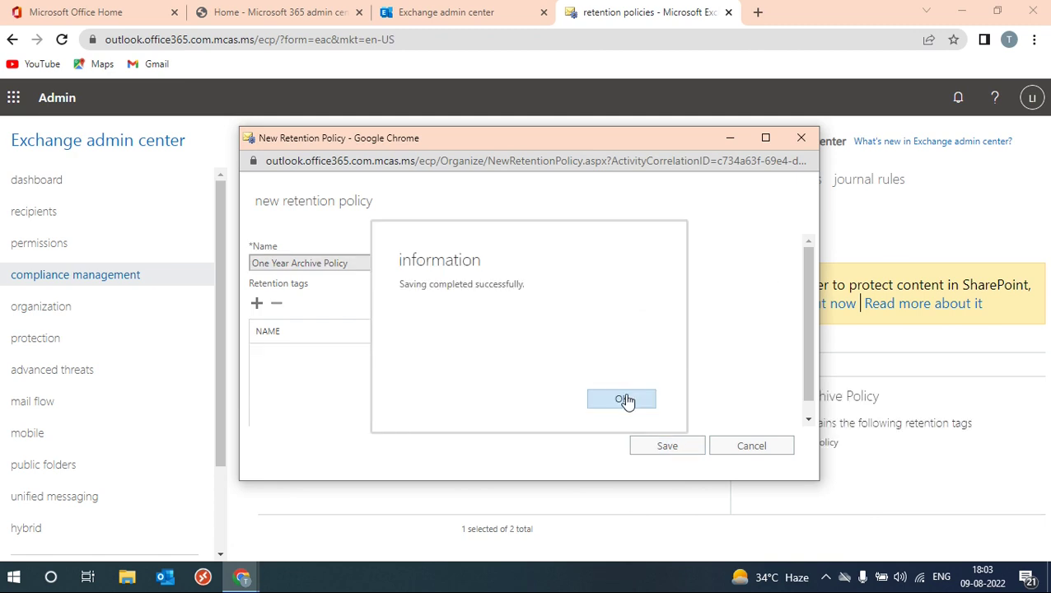
{"action": "left_click", "coordinate": [622, 398]}
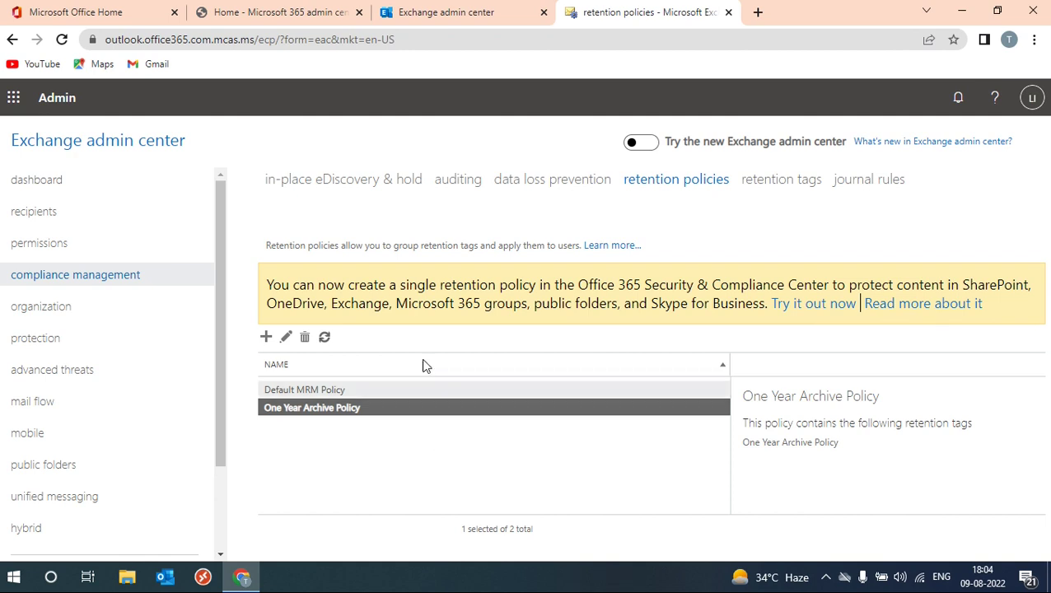
Search the recipient mailboxes for "lcav it".
{"action": "left_click", "coordinate": [47, 217]}
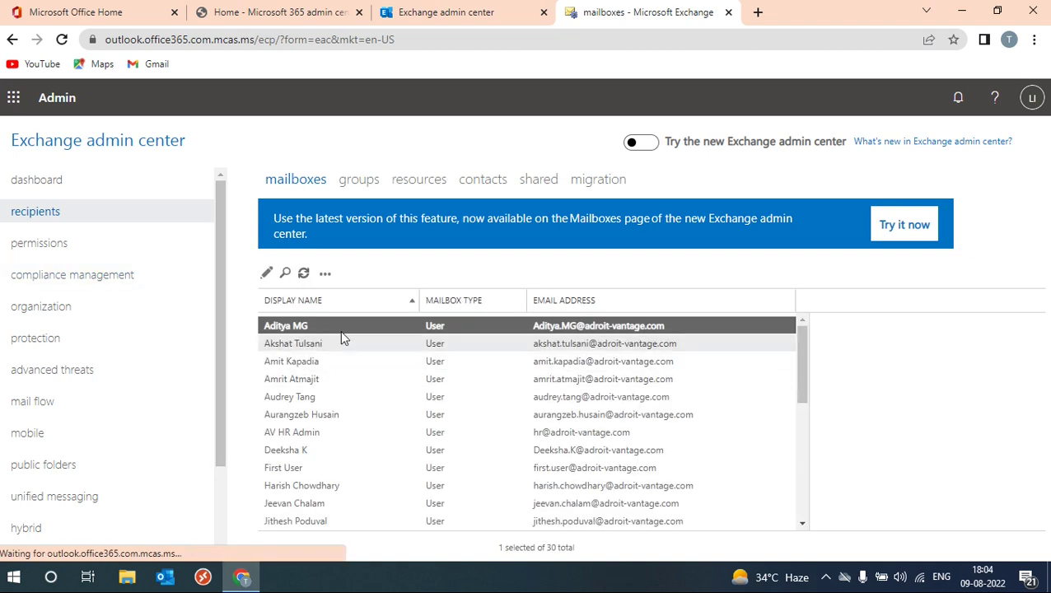
{"action": "left_click", "coordinate": [285, 273]}
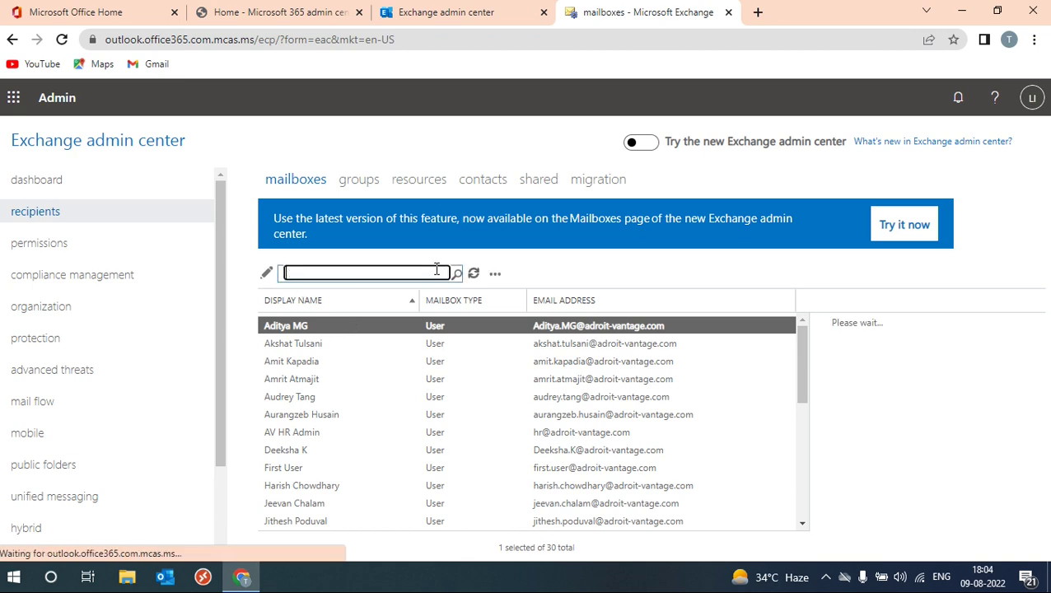
{"action": "type", "text": "lc"}
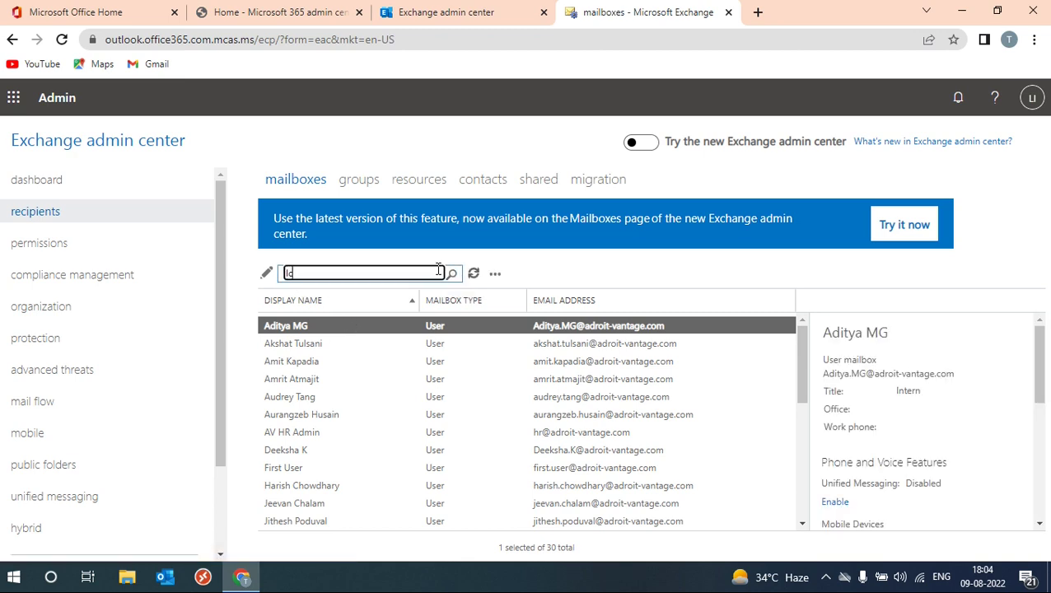
{"action": "type", "text": "av it"}
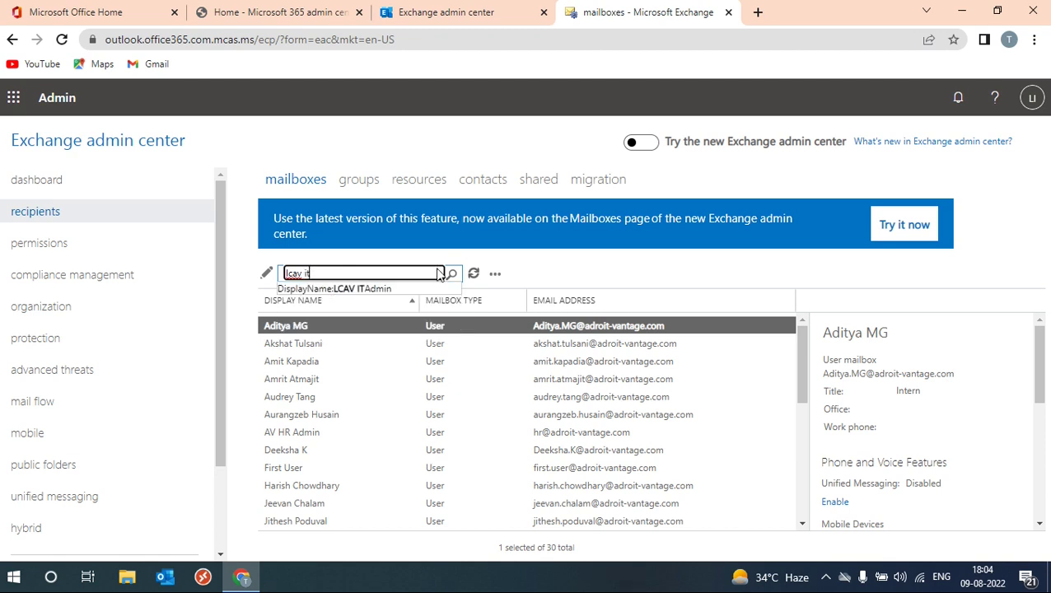
{"action": "key", "text": "Return"}
Set the retention policy in the LCAV ITAdmin mailbox's features to One Year Archive Policy and save the mailbox.
{"action": "double_click", "coordinate": [286, 328]}
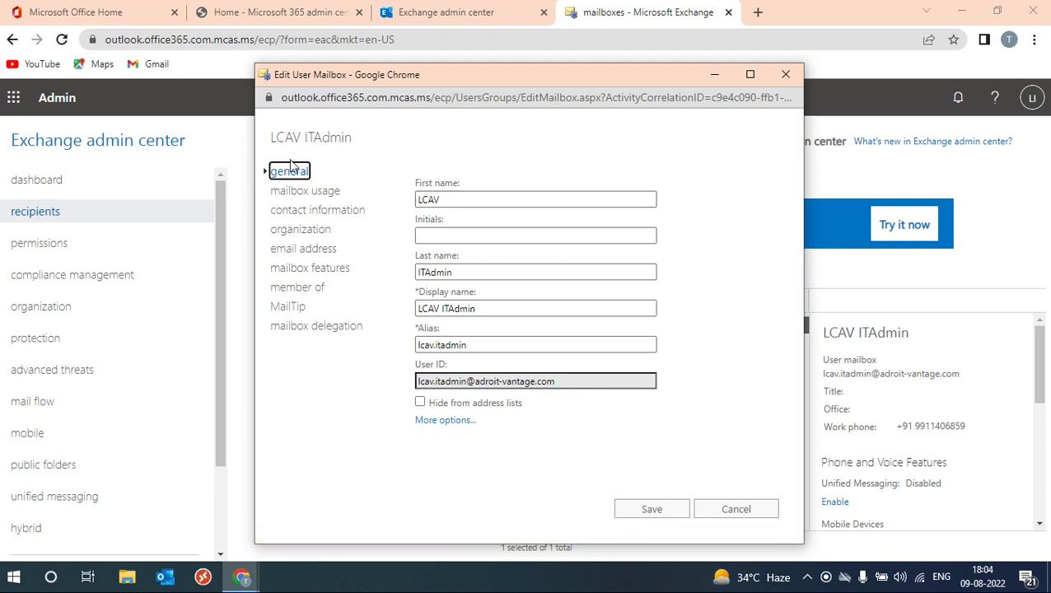
{"action": "left_click", "coordinate": [314, 269]}
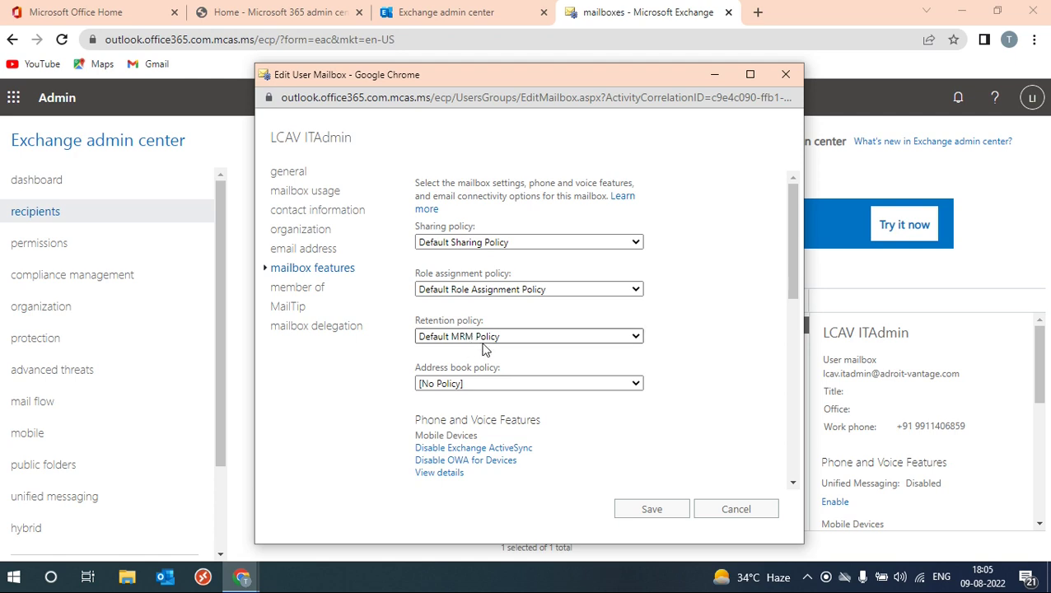
{"action": "left_click_drag", "start_coordinate": [657, 81], "coordinate": [611, 60]}
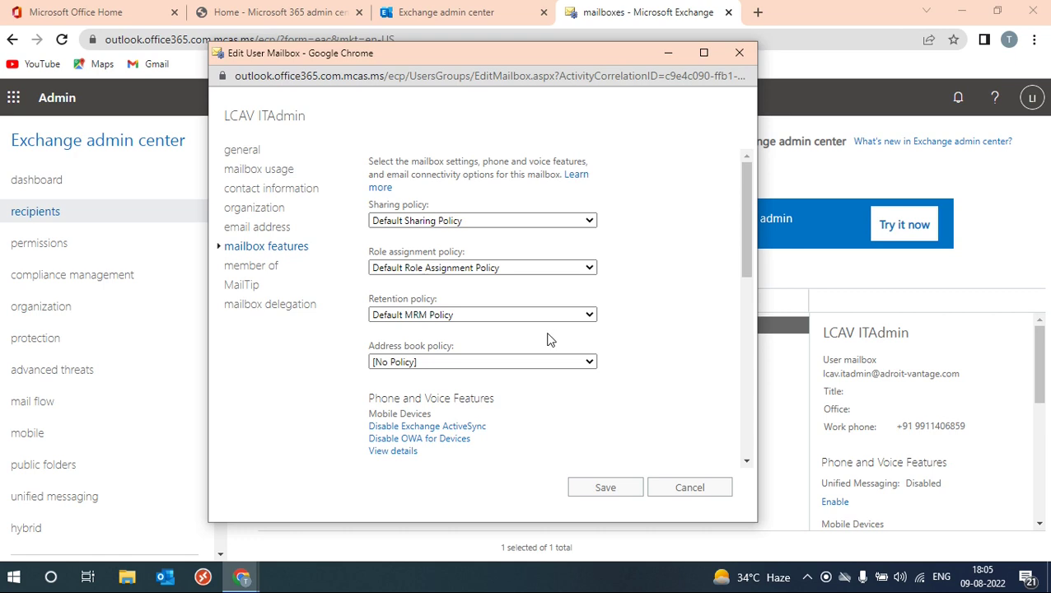
{"action": "left_click", "coordinate": [487, 318]}
{"action": "left_click", "coordinate": [461, 343]}
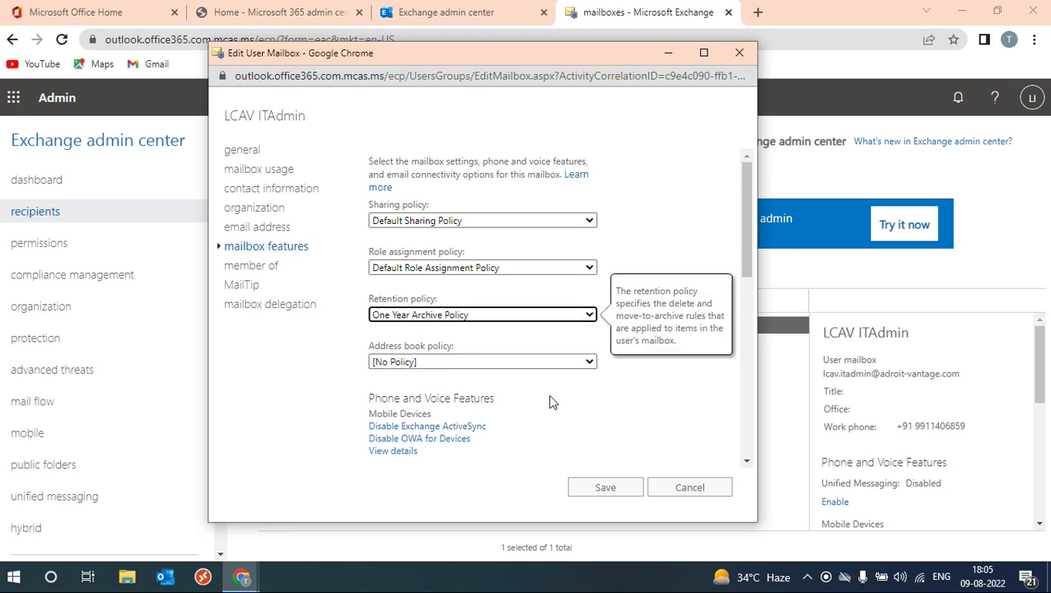
{"action": "left_click", "coordinate": [647, 409]}
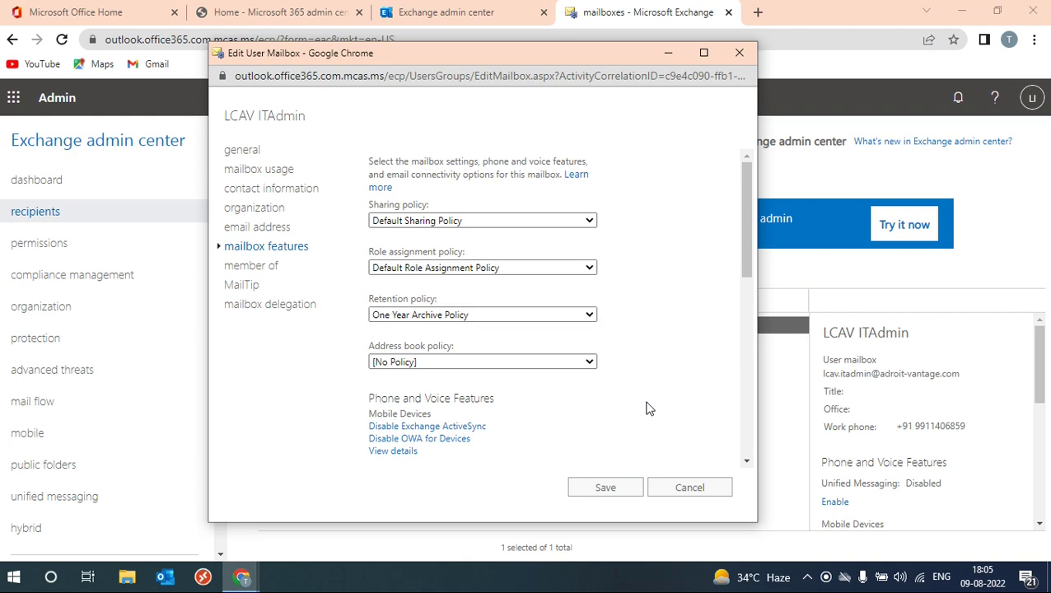
{"action": "left_click", "coordinate": [606, 487]}
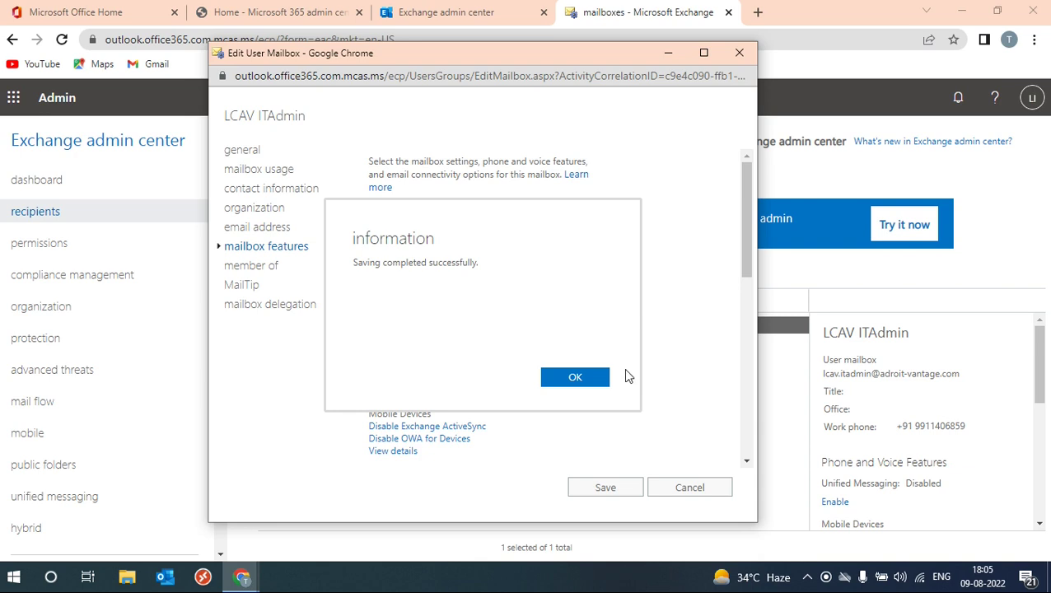
{"action": "left_click", "coordinate": [601, 378]}
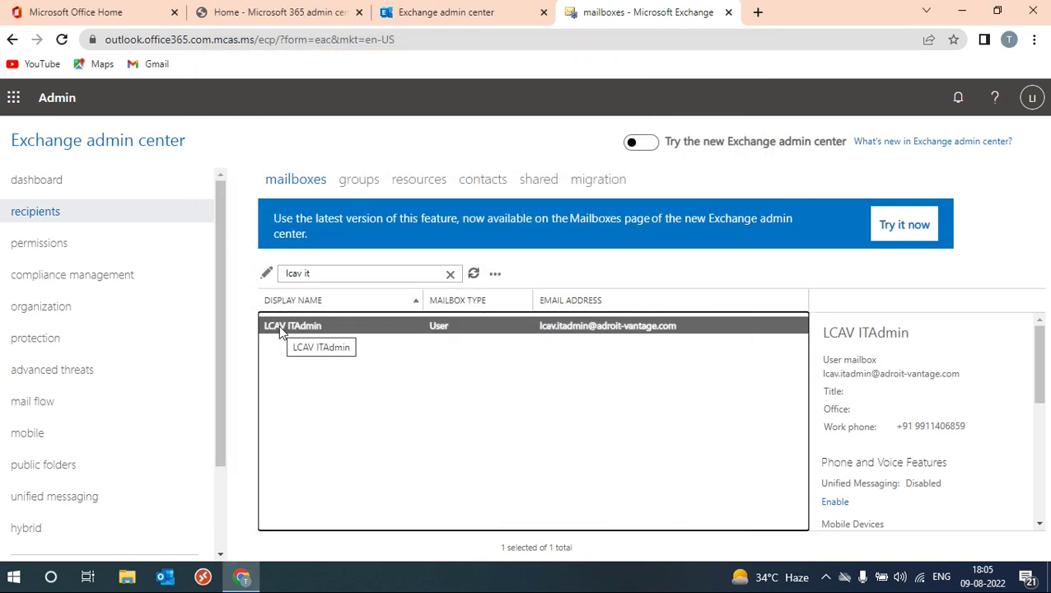
Enable the In-Place Archive for the LCAV ITAdmin mailbox and confirm.
{"action": "left_click_drag", "start_coordinate": [1040, 350], "coordinate": [1040, 468]}
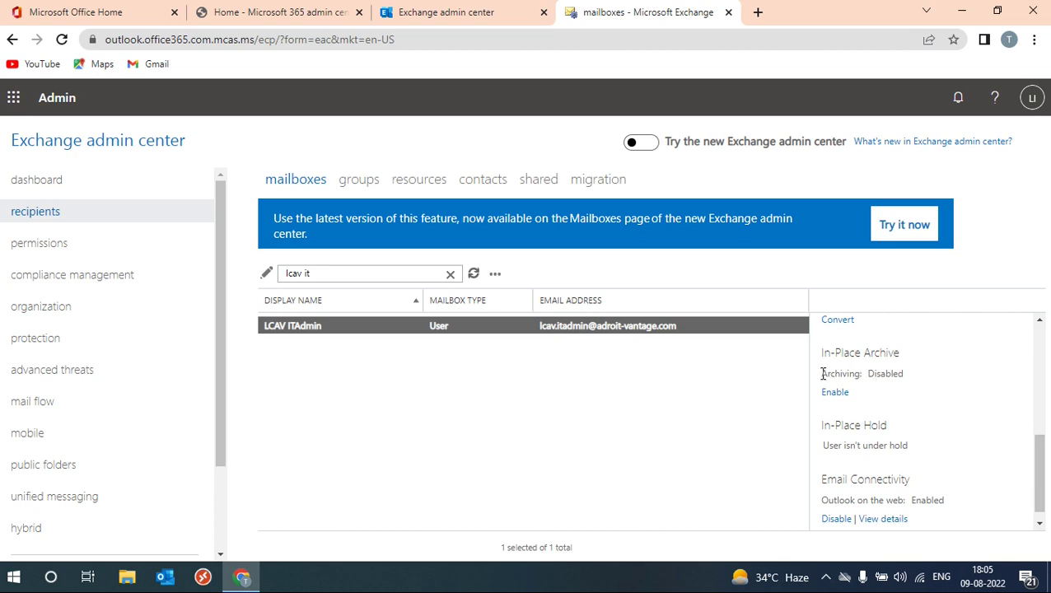
{"action": "left_click_drag", "start_coordinate": [823, 374], "coordinate": [864, 373]}
{"action": "double_click", "coordinate": [898, 373]}
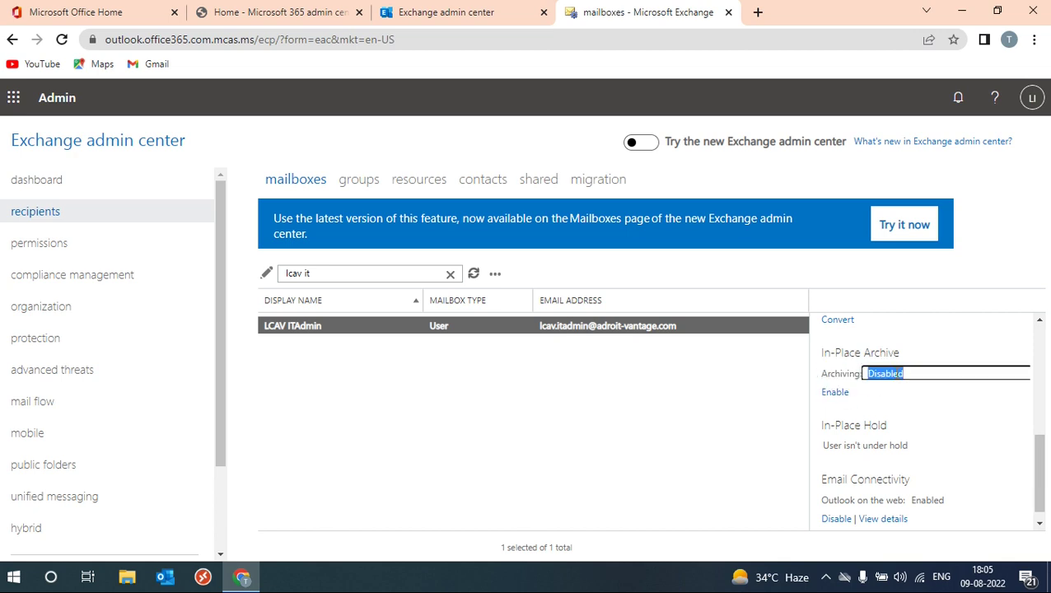
{"action": "left_click", "coordinate": [894, 406]}
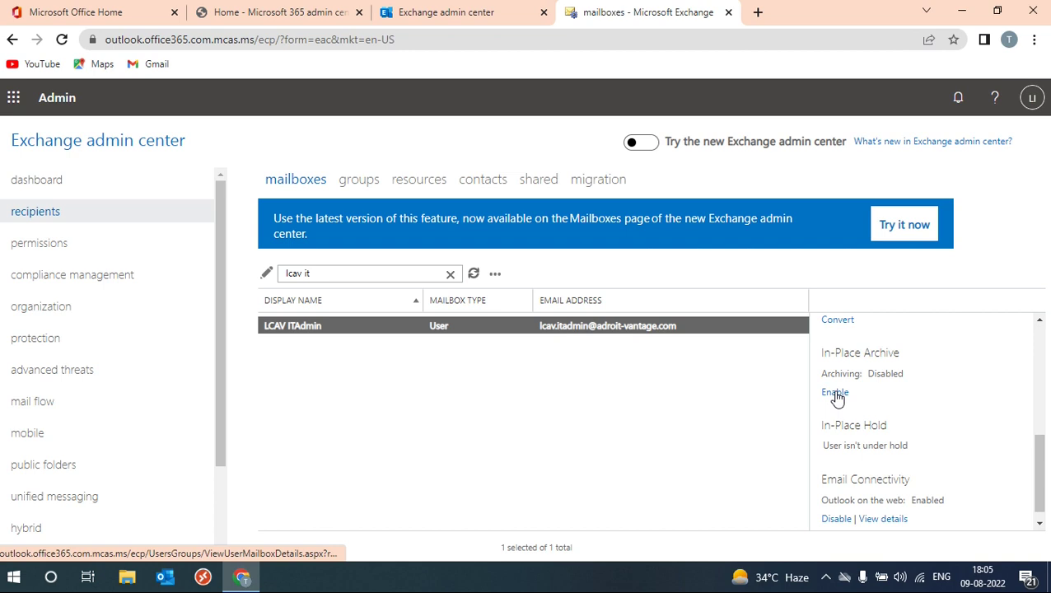
{"action": "left_click", "coordinate": [836, 394]}
{"action": "left_click", "coordinate": [543, 399]}
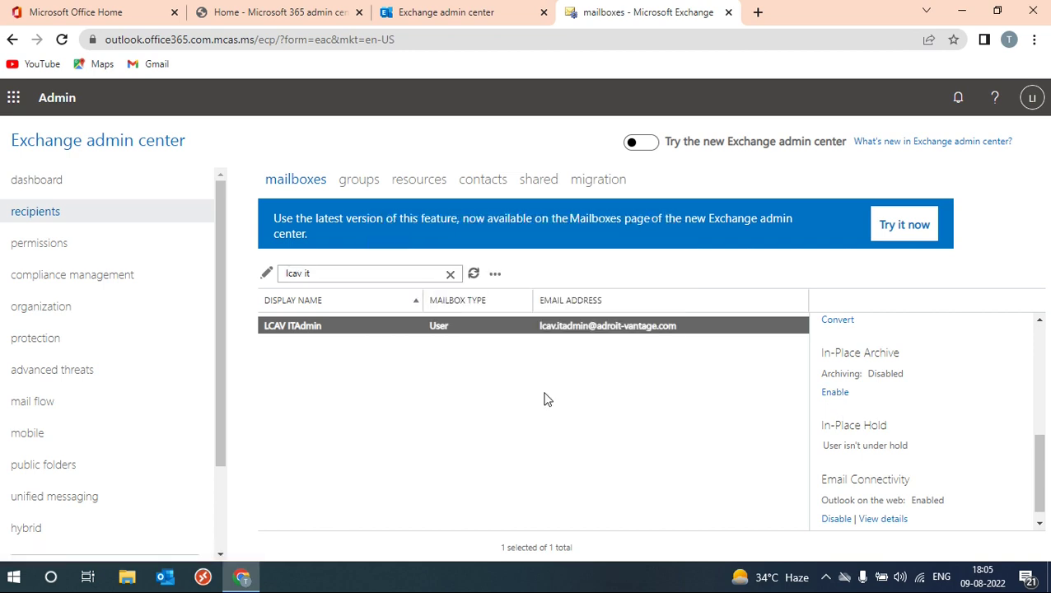